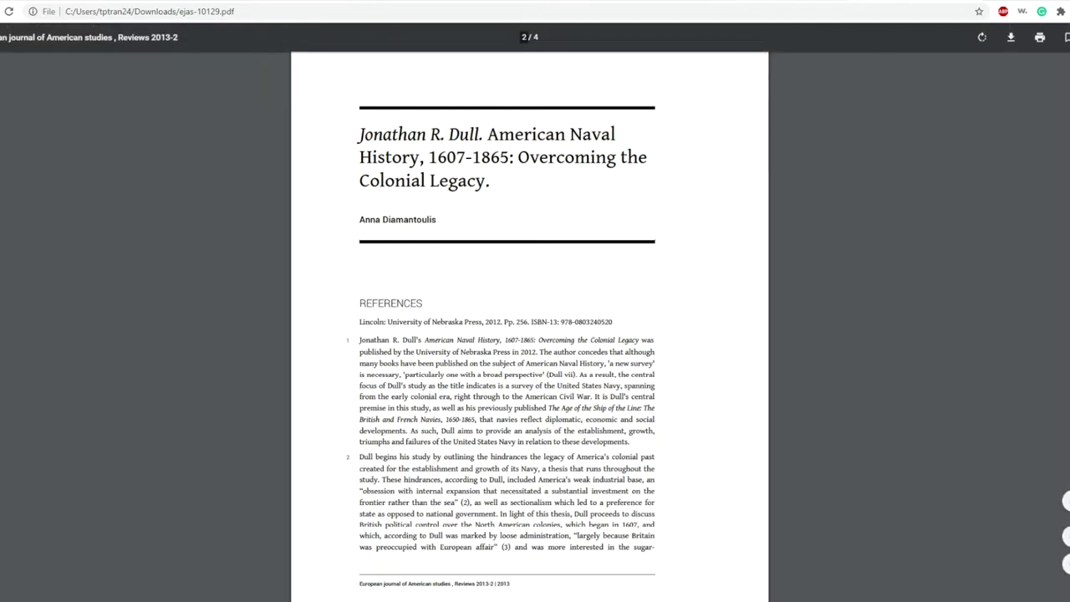
Step: Switch to the scanned Dividing Lines PDF in Adobe Acrobat and open it with the Edit PDF tool
click(737, 3)
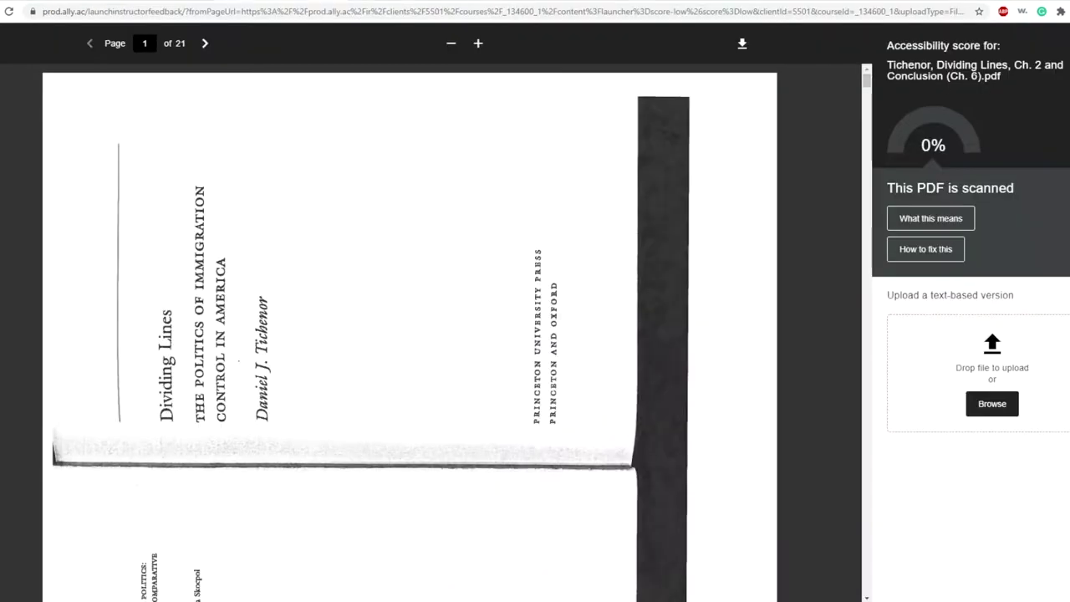
key(ctrl+Tab)
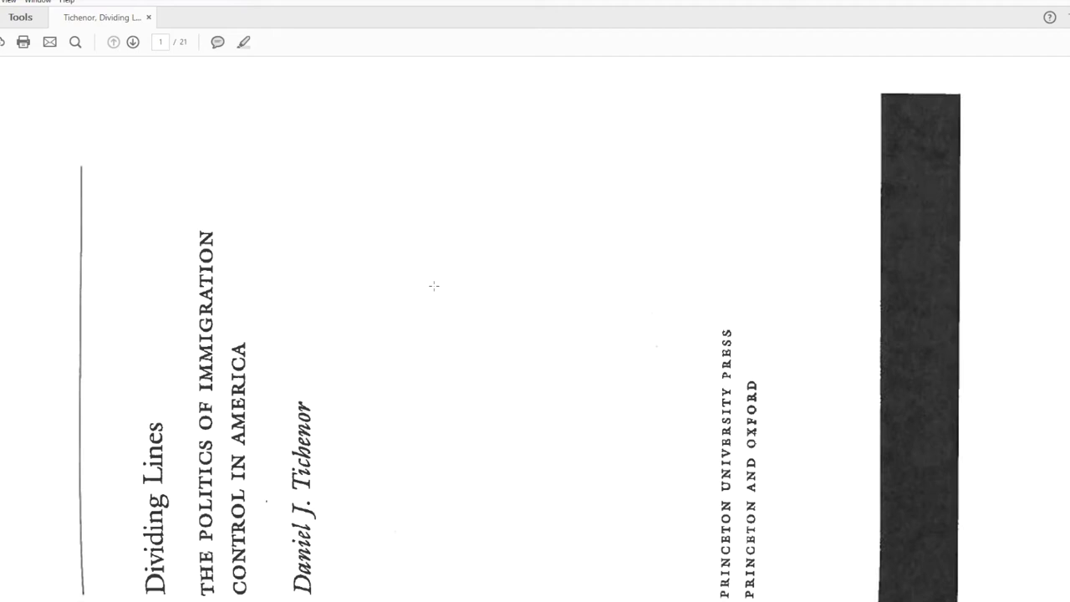
click(469, 577)
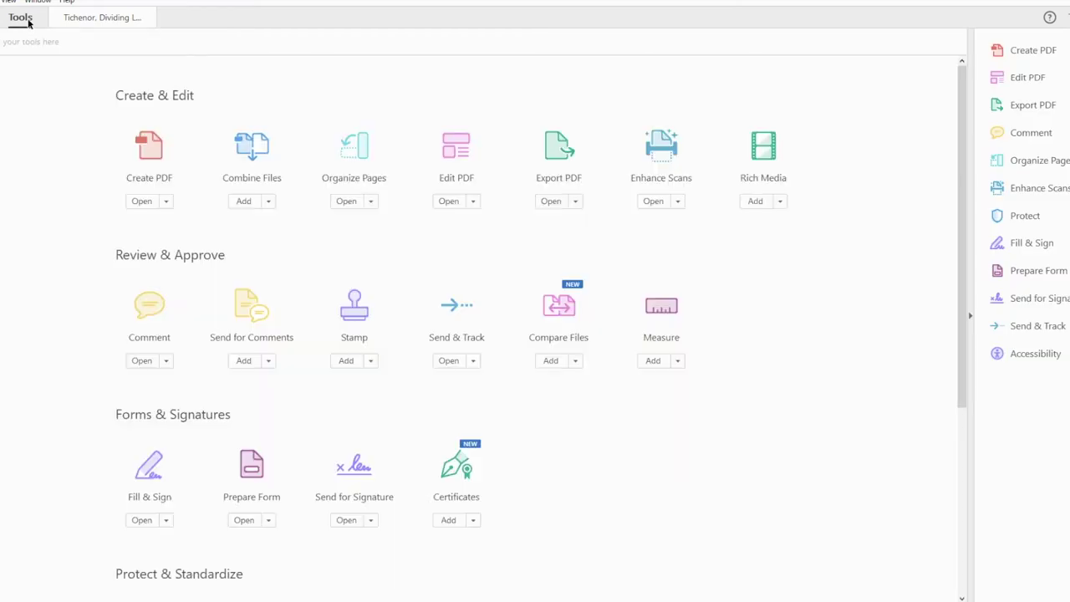
click(1020, 79)
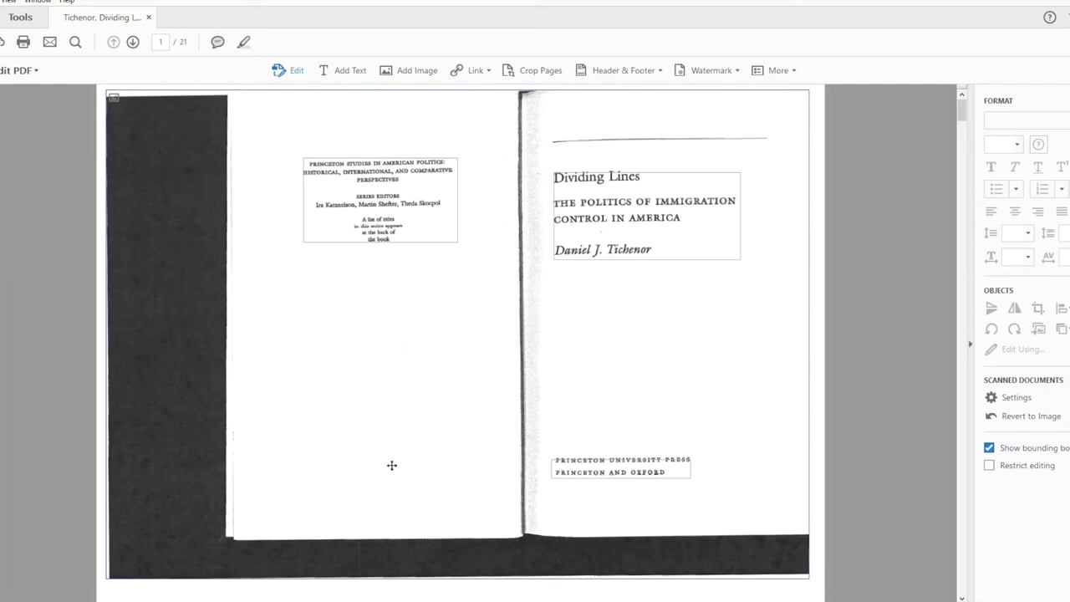
Step: Delete the dark scan background and book-spine shadow images from page 1, keeping the recognized text
click(391, 419)
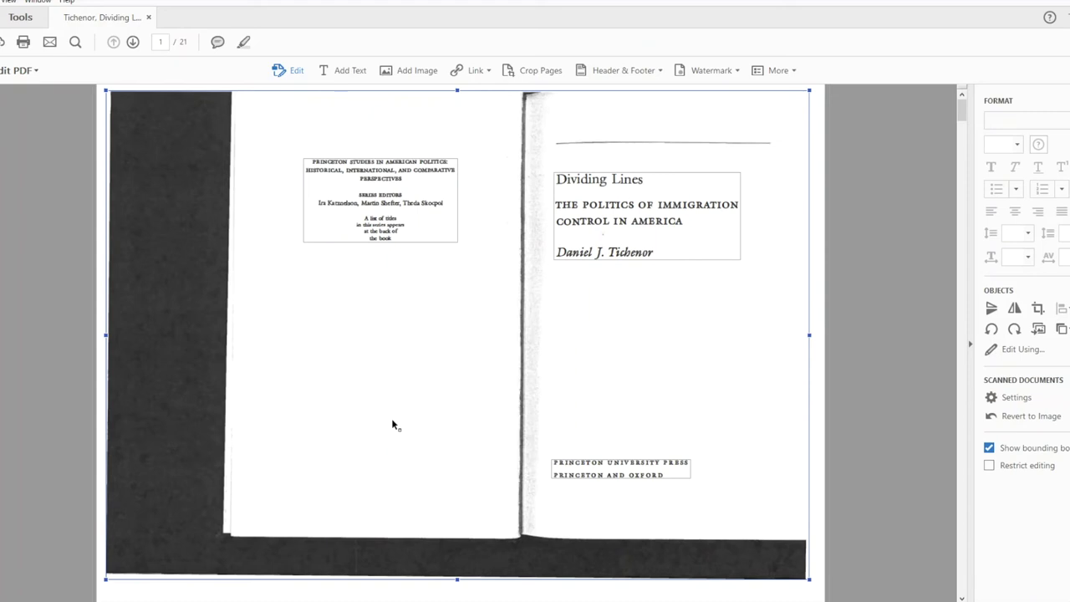
click(392, 425)
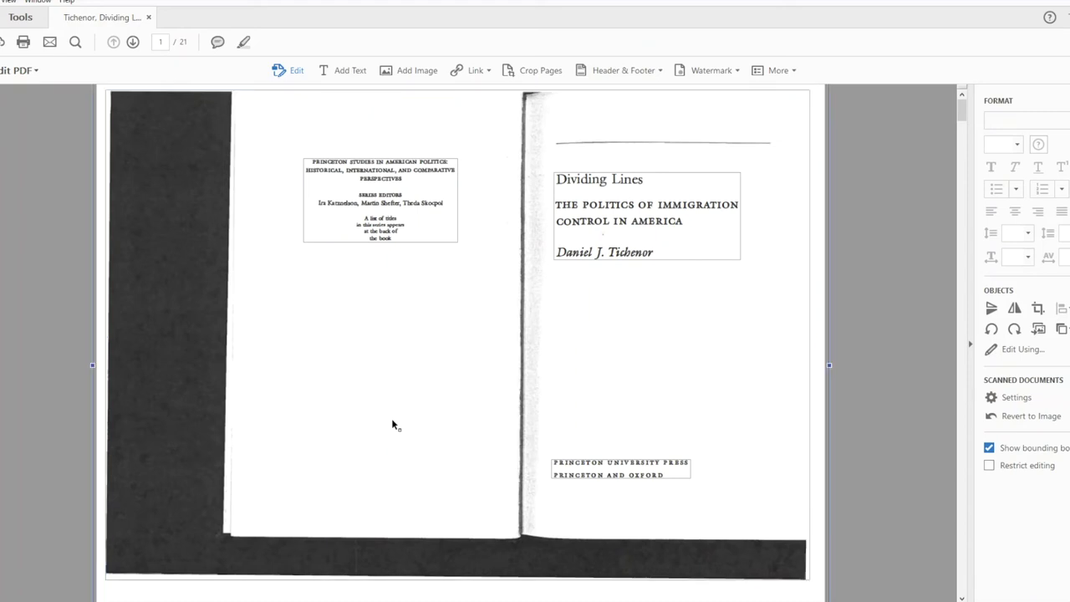
click(392, 423)
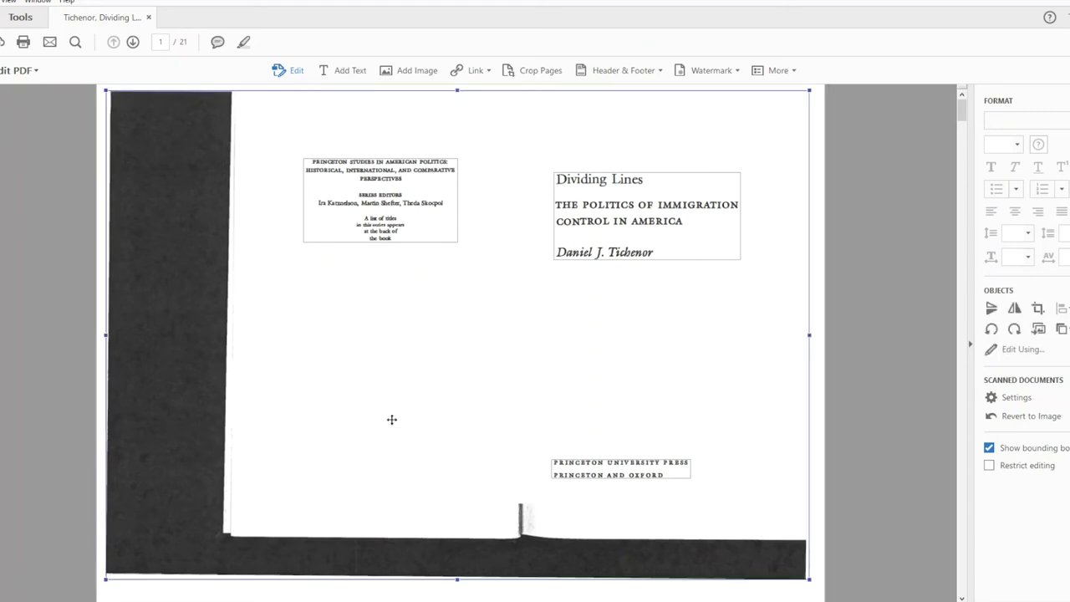
key(Delete)
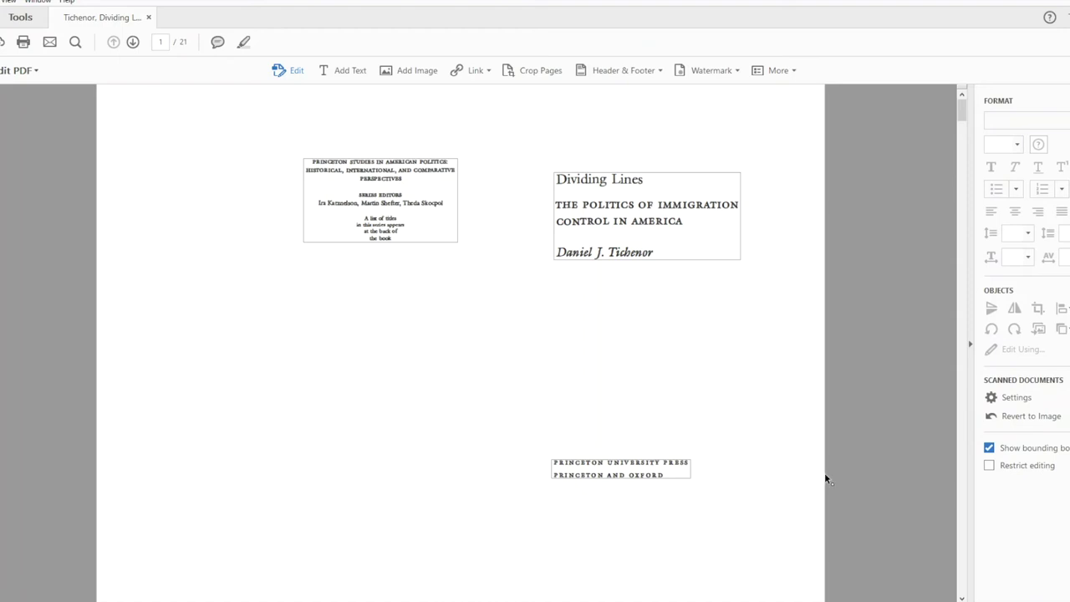
Step: Delete the scan background, page-edge marks and spine shadow images around the text on page 2
scroll(870, 518, down, 5)
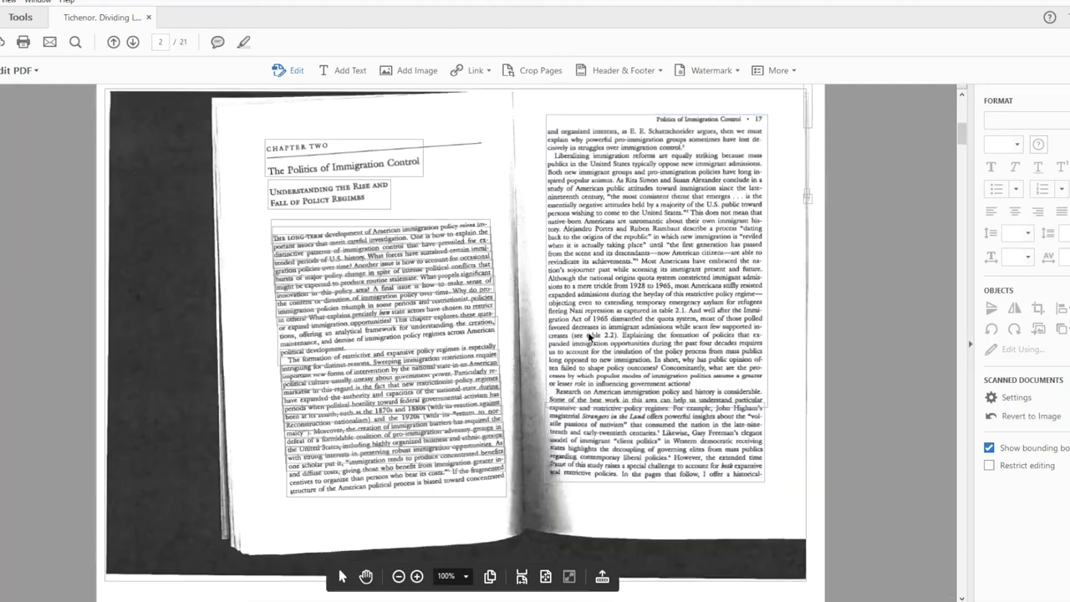
click(673, 408)
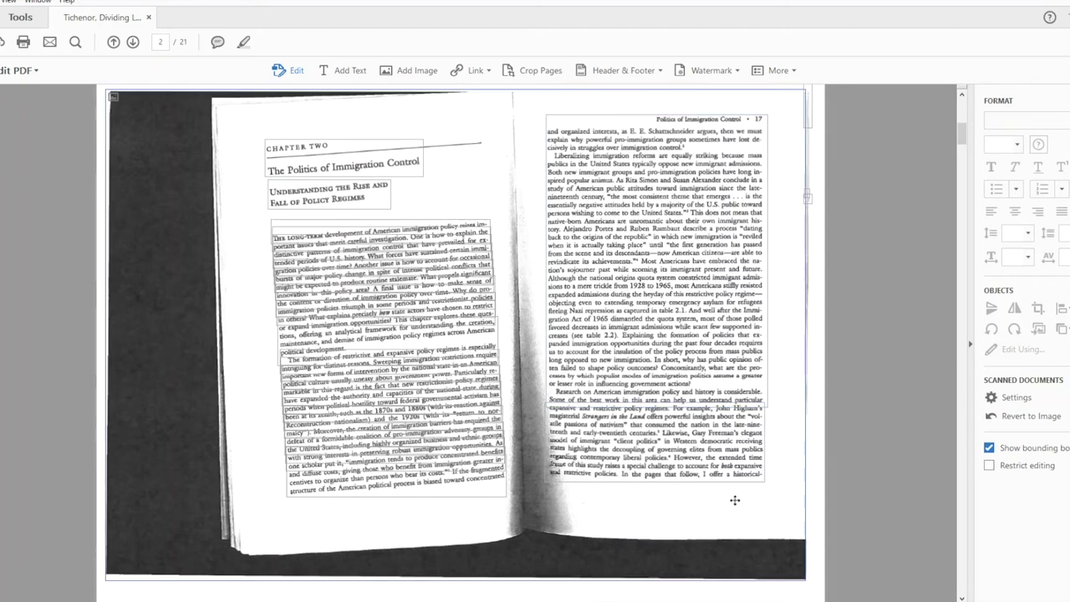
click(674, 532)
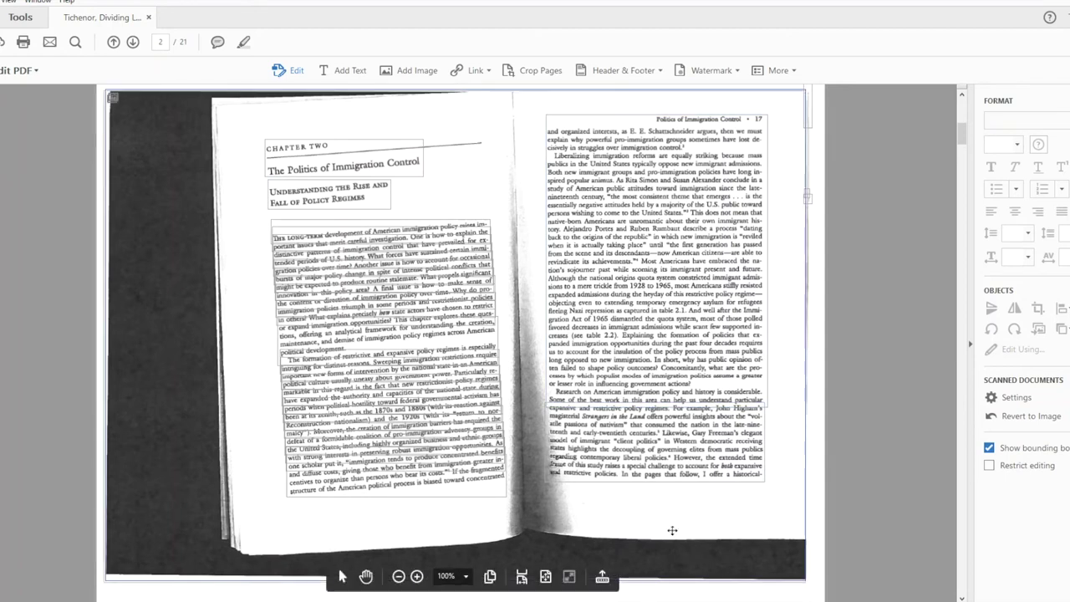
key(Delete)
click(523, 257)
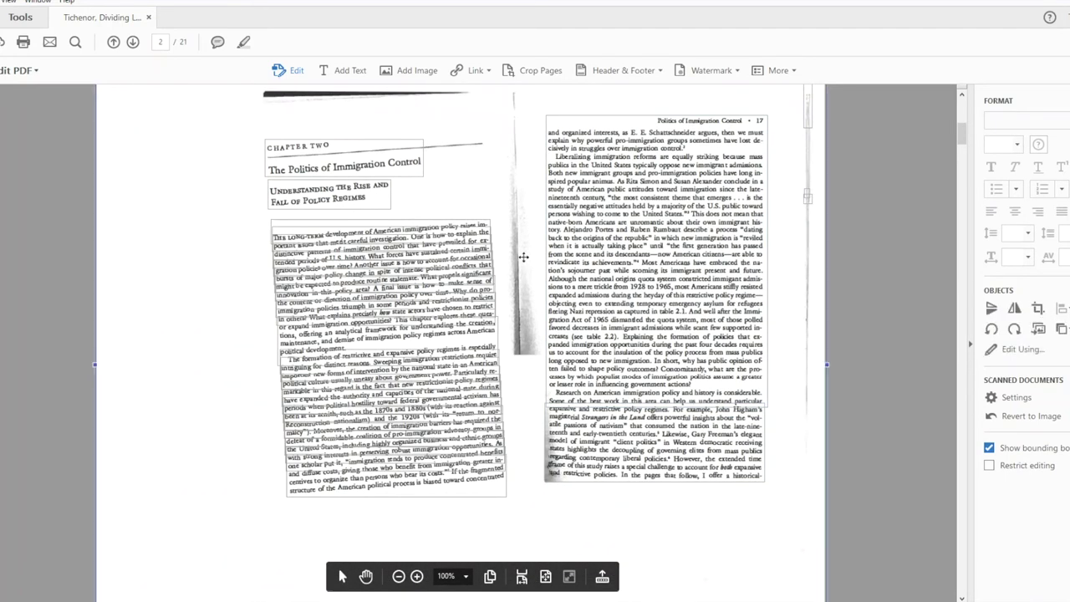
key(Delete)
click(514, 205)
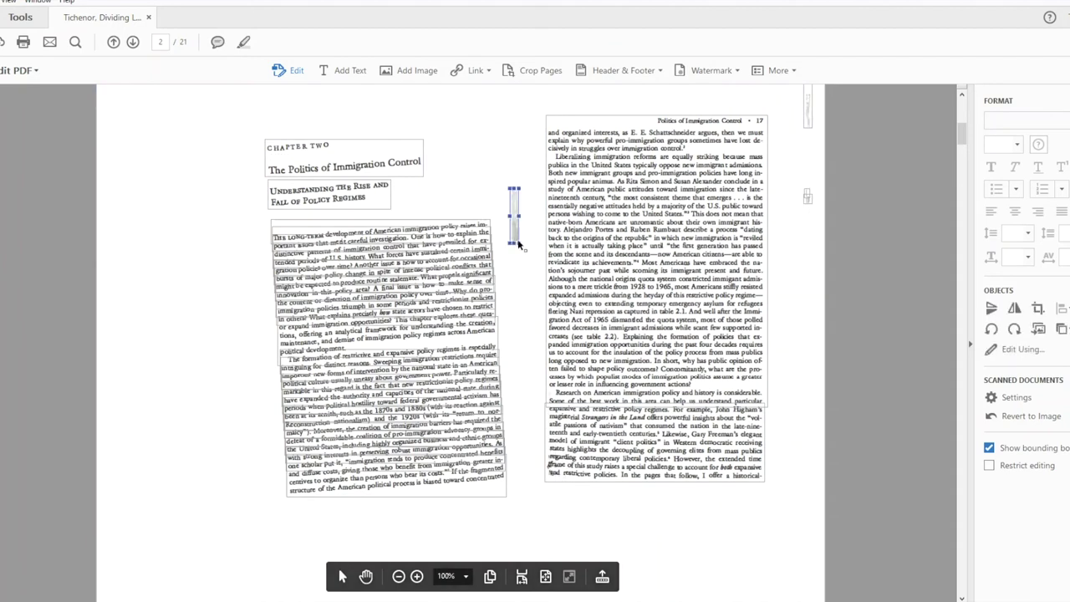
key(Delete)
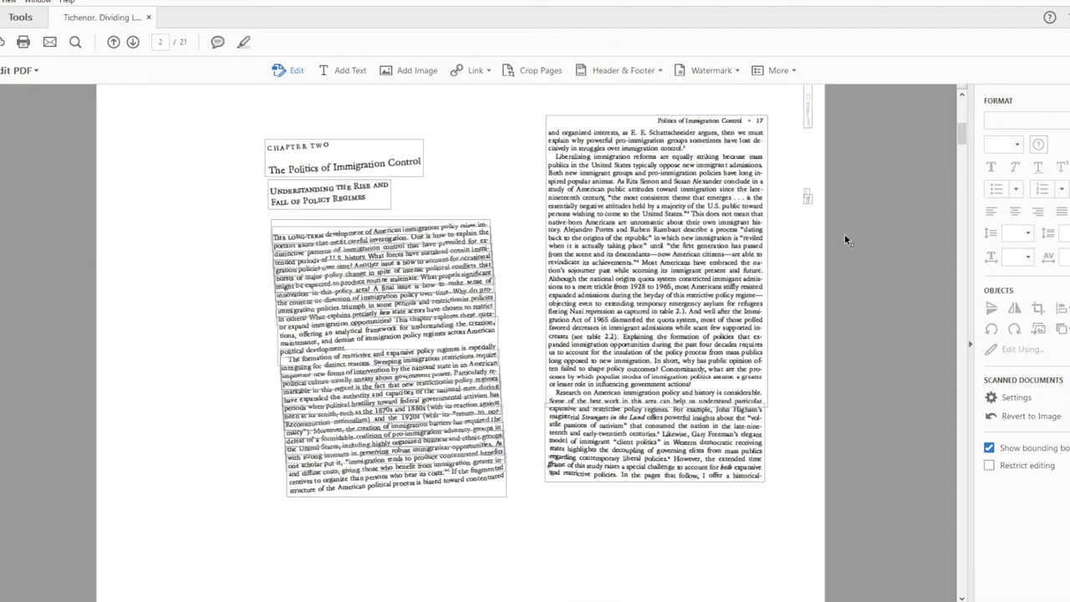
Step: Delete the stray text boxes near the upper right edge of page 2
drag(846, 238, 793, 85)
key(Delete)
click(805, 111)
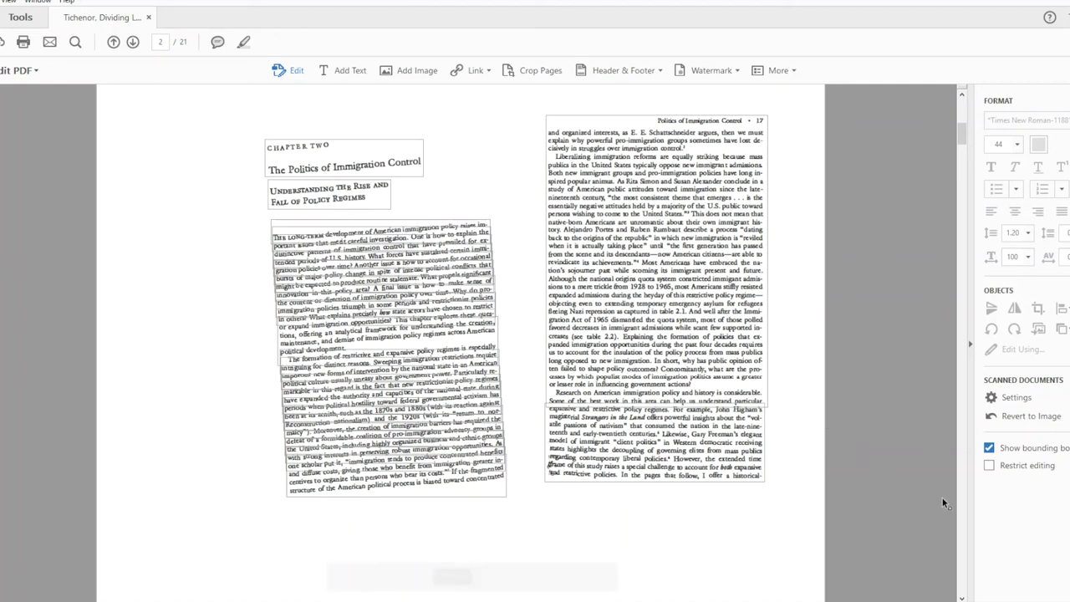
Step: Delete the scan background, spine shadow and stray right-edge objects from page 3
scroll(690, 394, down, 10)
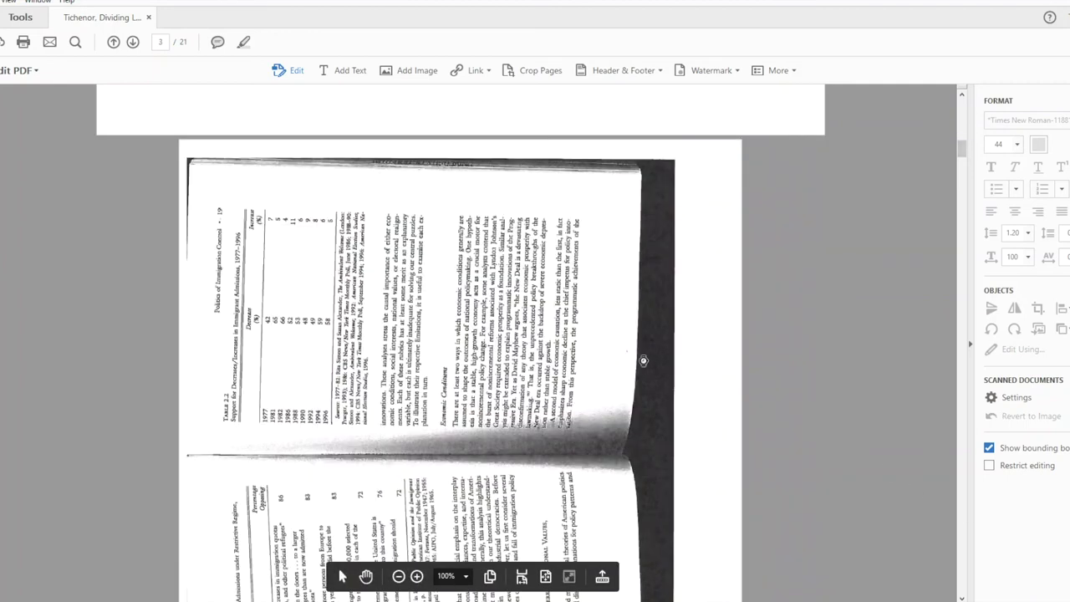
scroll(643, 360, down, 1)
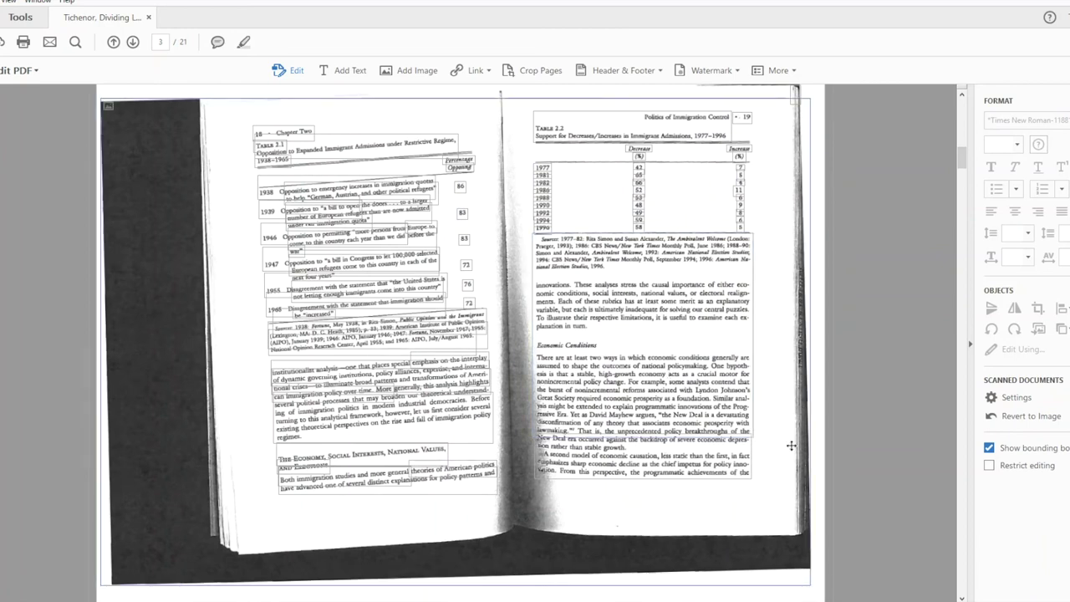
click(791, 445)
key(Delete)
click(820, 281)
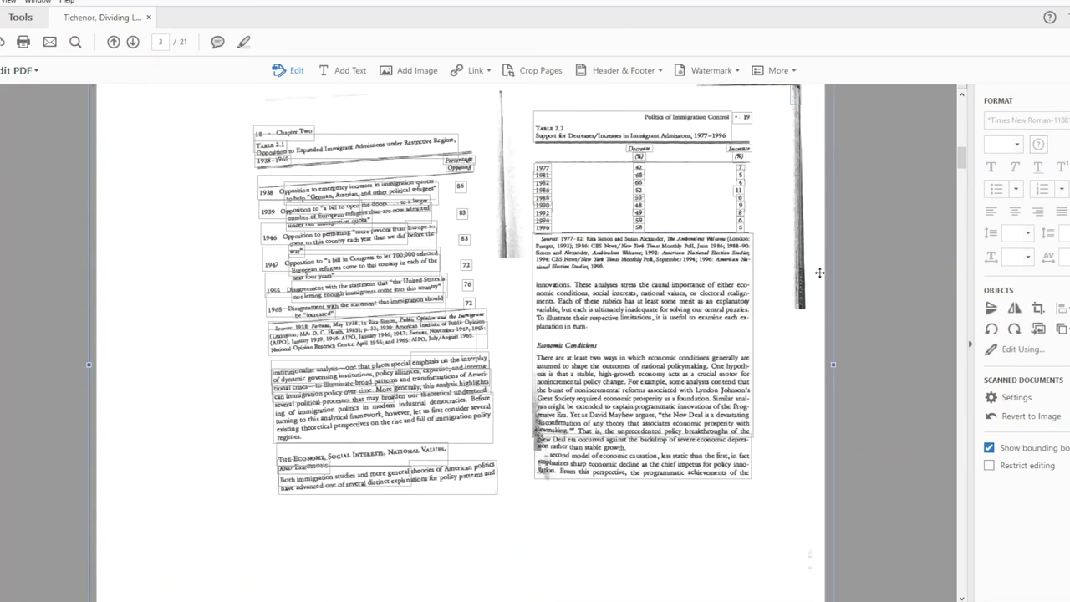
key(Delete)
drag(810, 137, 782, 80)
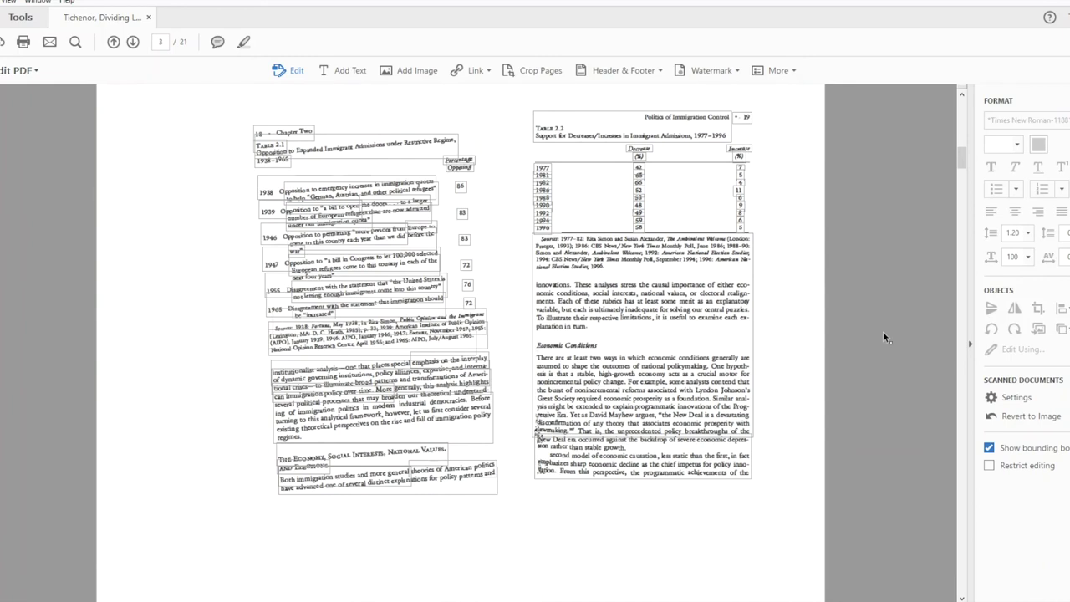
Step: Clear the scan backgrounds and shadows from pages 4 to 6, leaving only their text
scroll(682, 378, down, 5)
scroll(683, 378, down, 1)
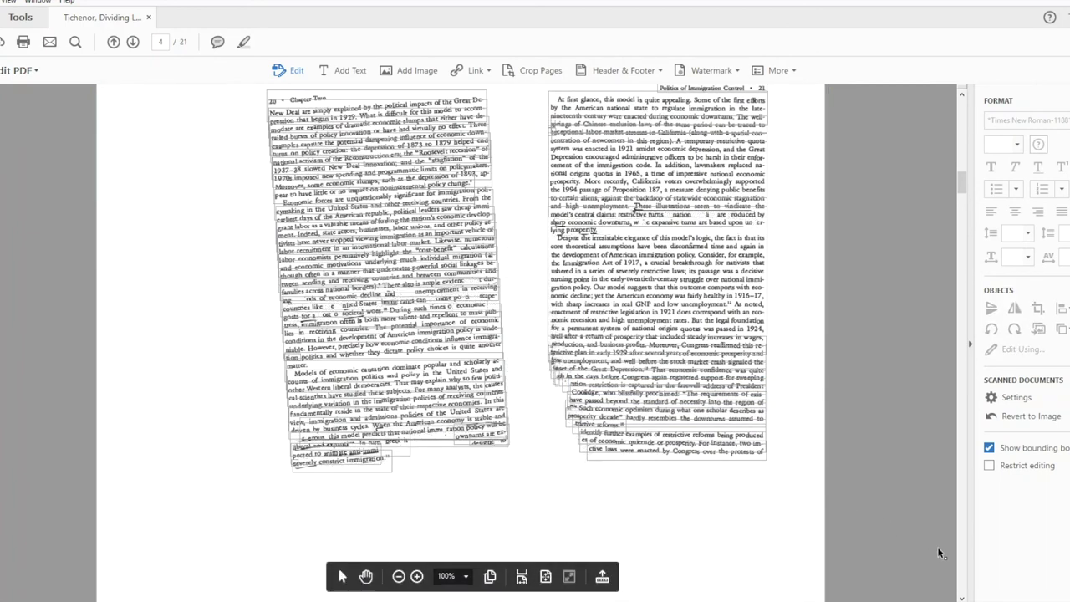
scroll(944, 551, down, 5)
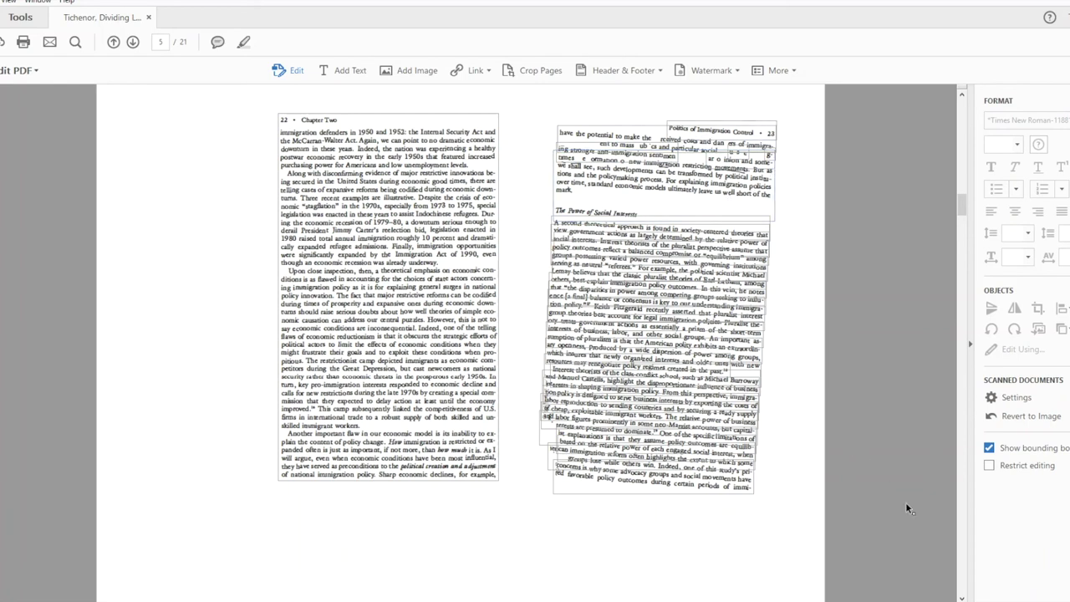
click(966, 554)
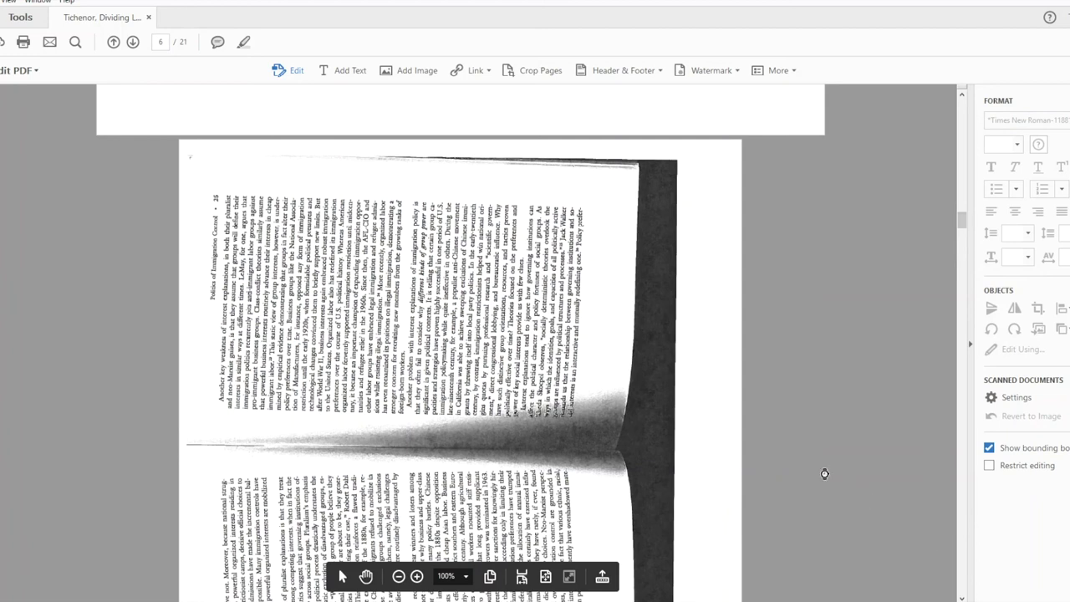
scroll(806, 466, down, 3)
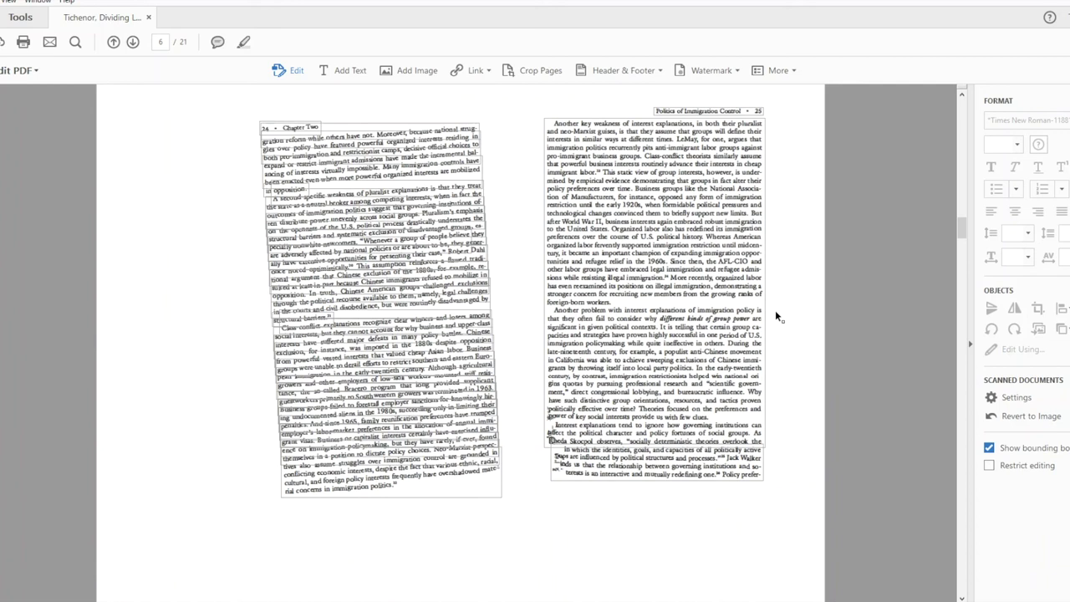
Step: Open the Accessibility tools for the cleaned document
click(20, 17)
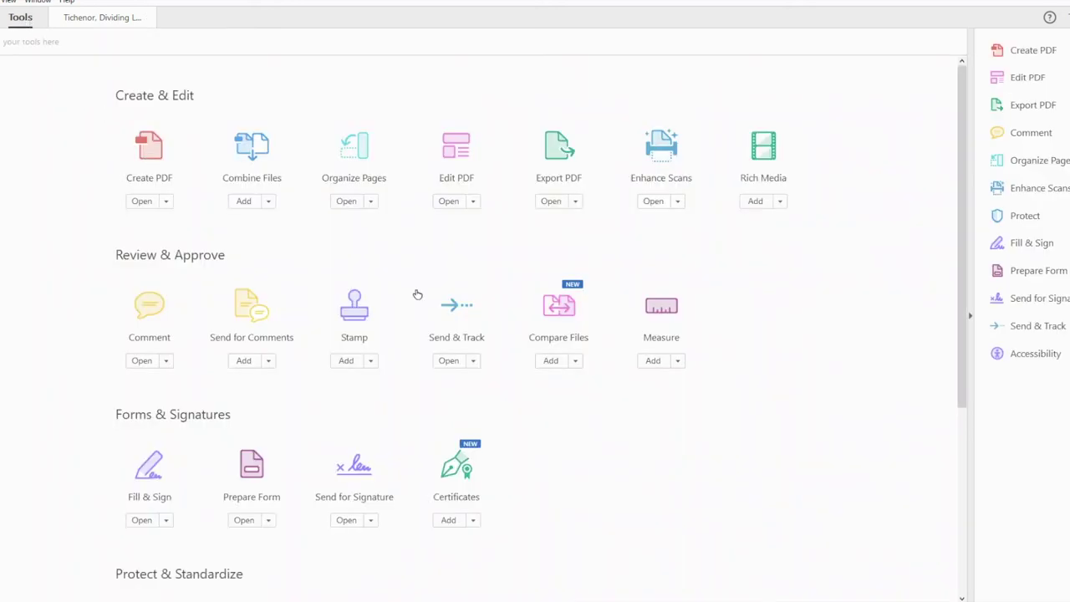
click(1037, 355)
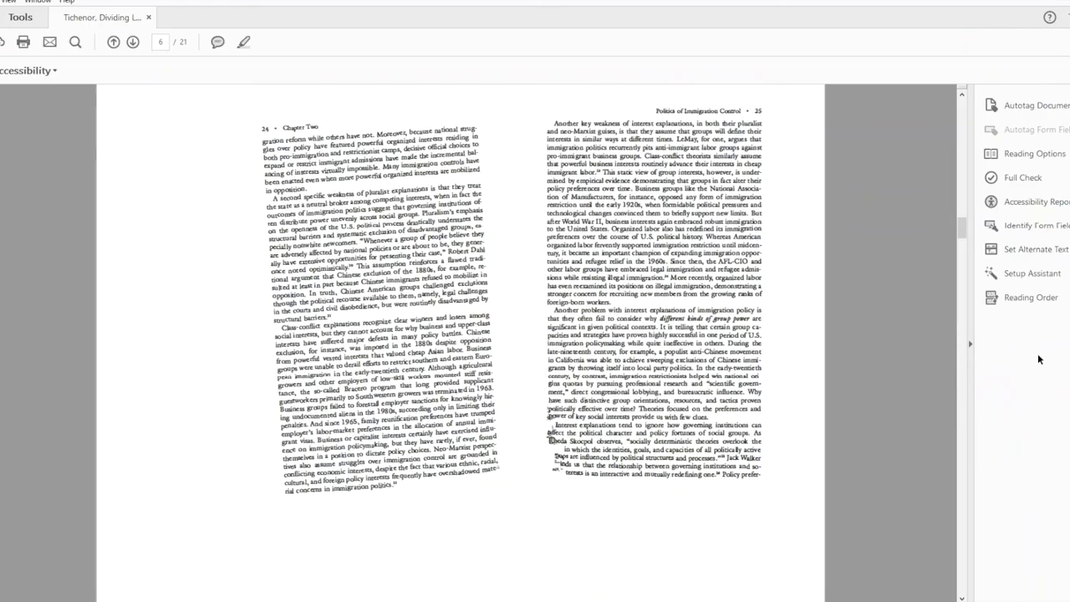